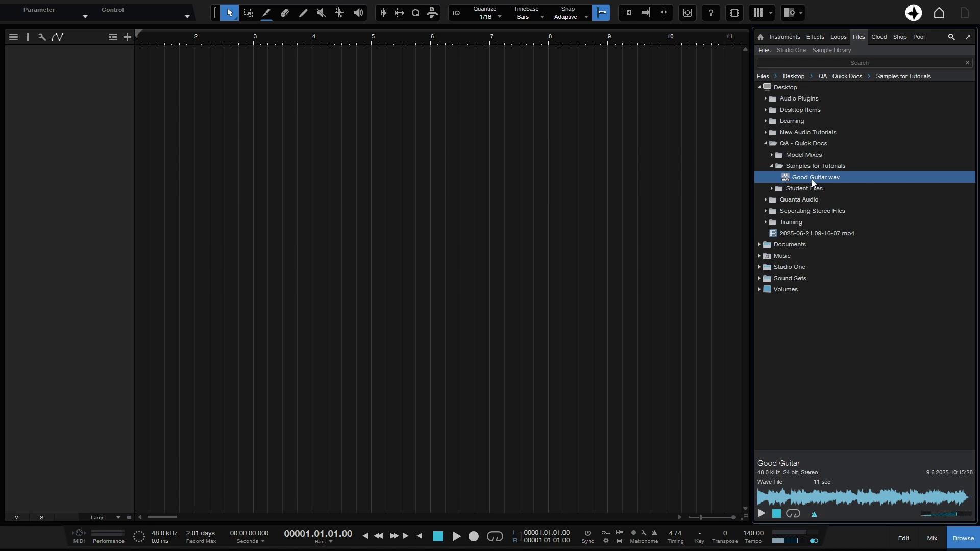
# Step: Place Good Guitar.wav from the Samples for Tutorials folder on a new track starting at bar 1
pyautogui.moveTo(812, 180); pyautogui.dragTo(152, 101)
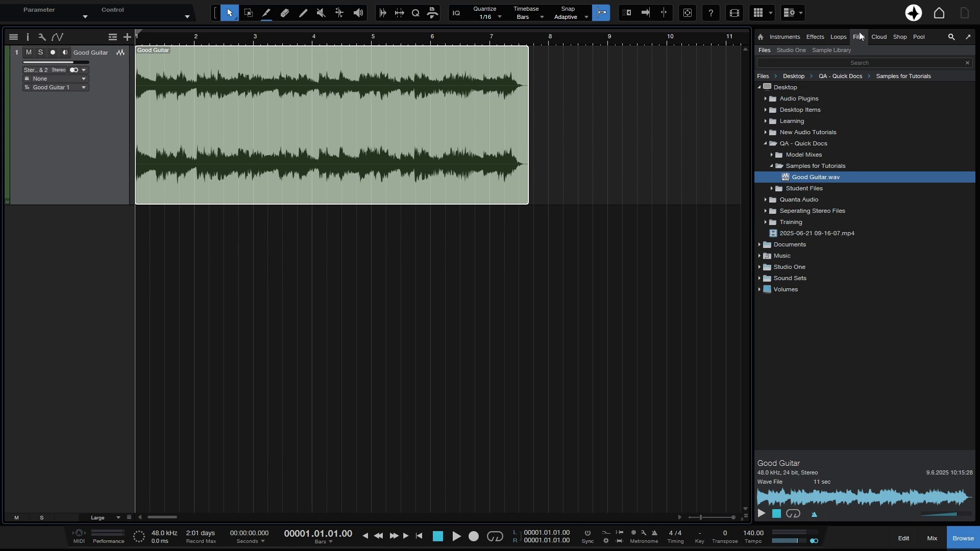
# Step: Split Good Guitar.wav into mono files and place Good Guitar_L.wav and Good Guitar_R.wav on separate new tracks at bar 1
pyautogui.rightClick(806, 177)
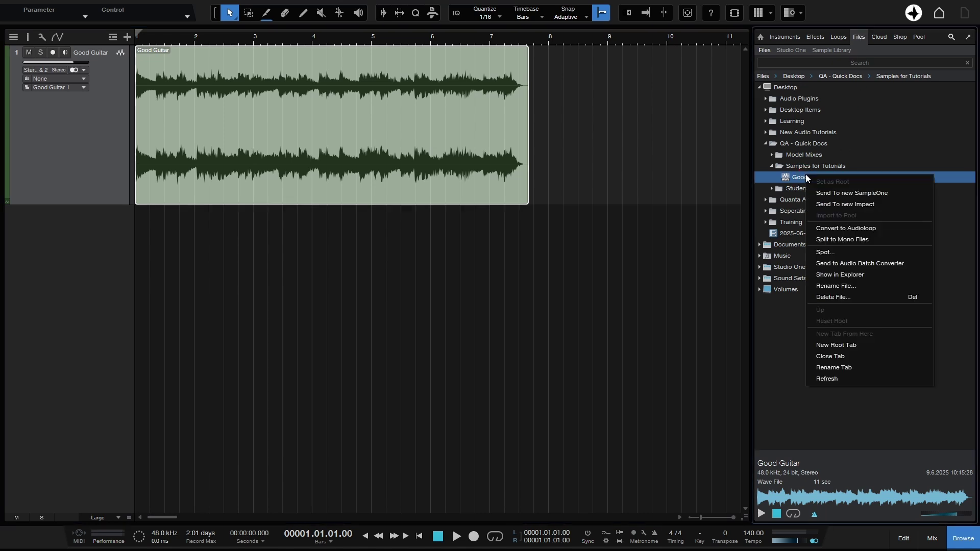
pyautogui.click(853, 240)
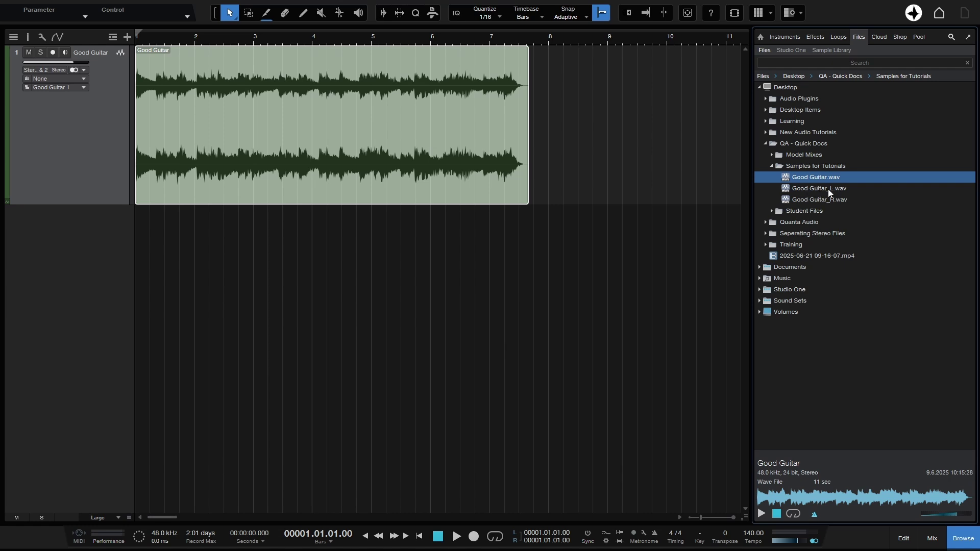
pyautogui.click(809, 189)
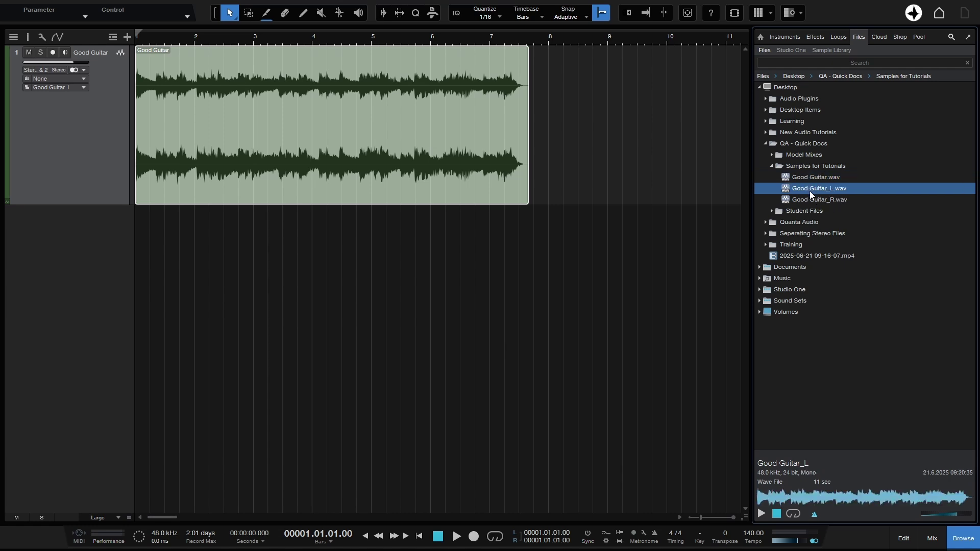
pyautogui.keyDown('shift'); pyautogui.click(828, 200); pyautogui.keyUp('shift')
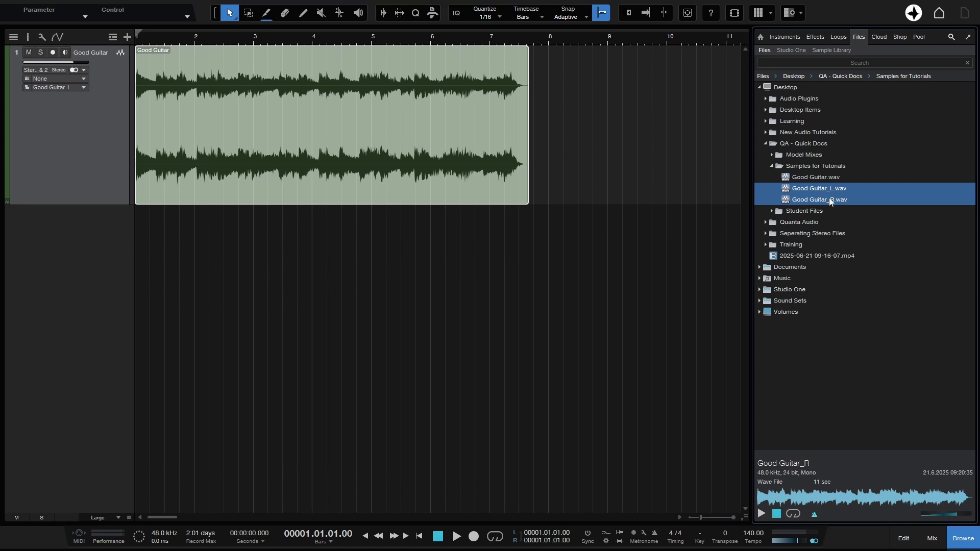
pyautogui.moveTo(829, 198); pyautogui.dragTo(142, 243)
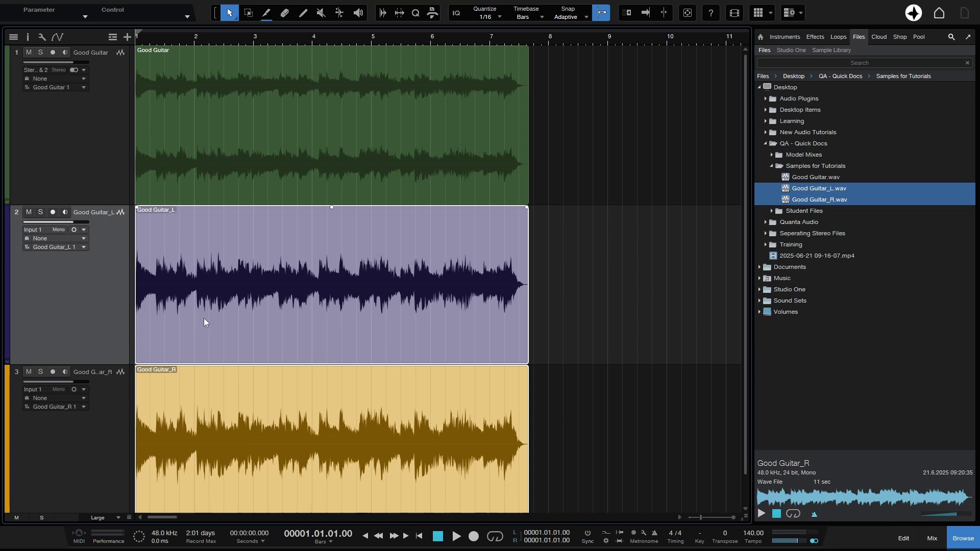
# Step: Remove the two mono guitar tracks and permanently delete the Good Guitar_L and Good Guitar_R files from the pool
pyautogui.click(75, 447)
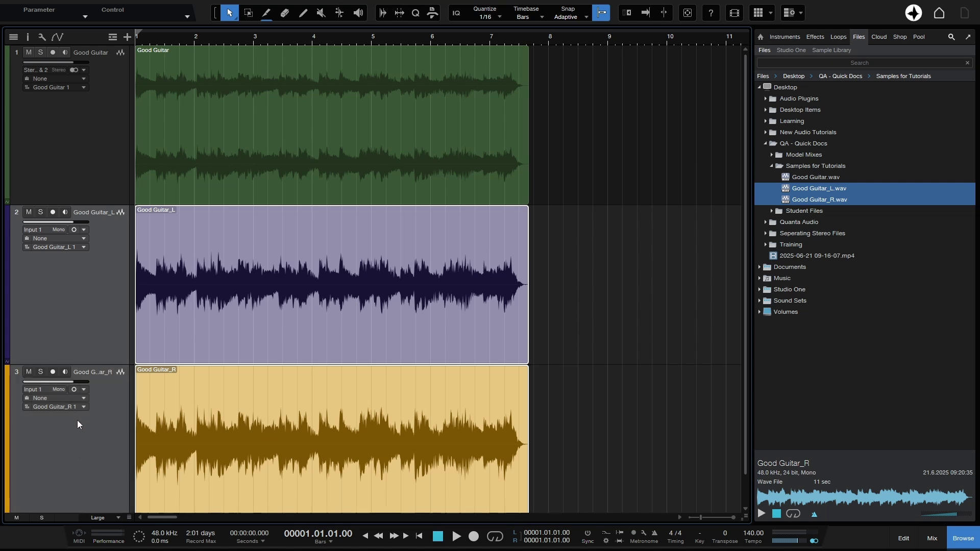
pyautogui.press('Delete')
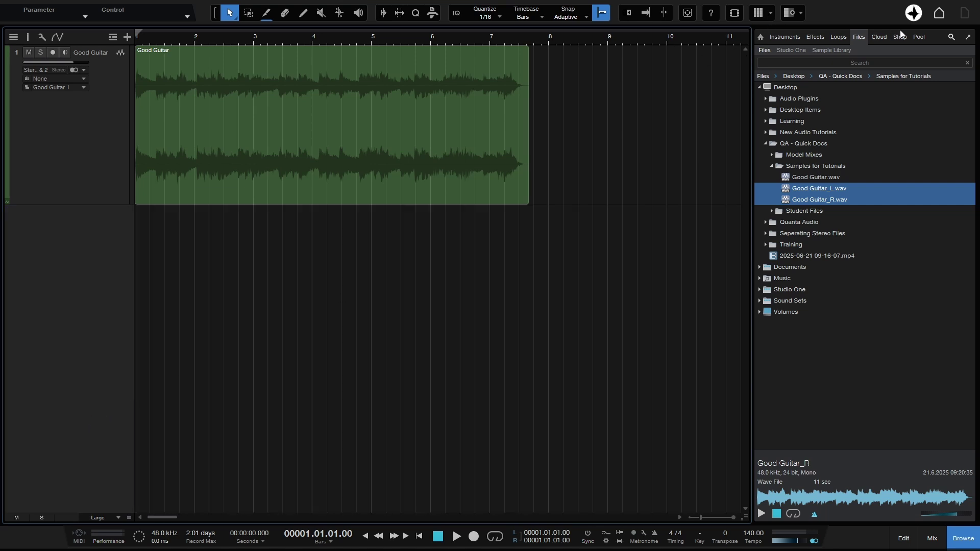
pyautogui.click(921, 37)
pyautogui.click(831, 75)
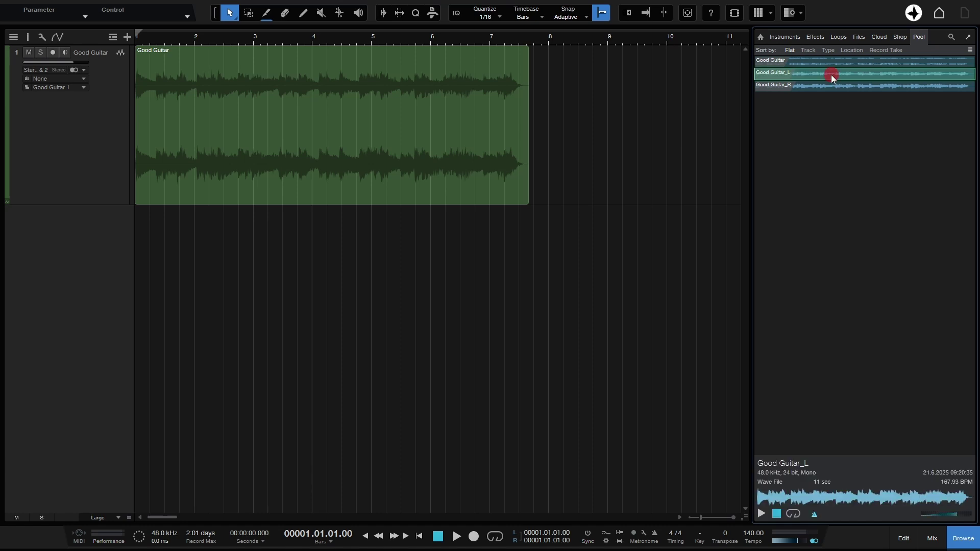
pyautogui.keyDown('shift'); pyautogui.click(841, 87); pyautogui.keyUp('shift')
pyautogui.rightClick(841, 87)
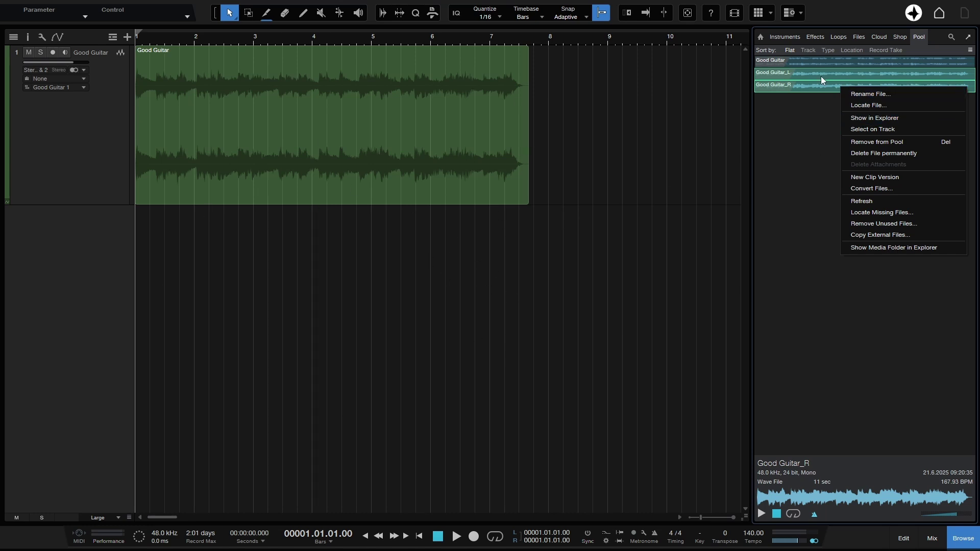
pyautogui.click(909, 153)
pyautogui.click(561, 284)
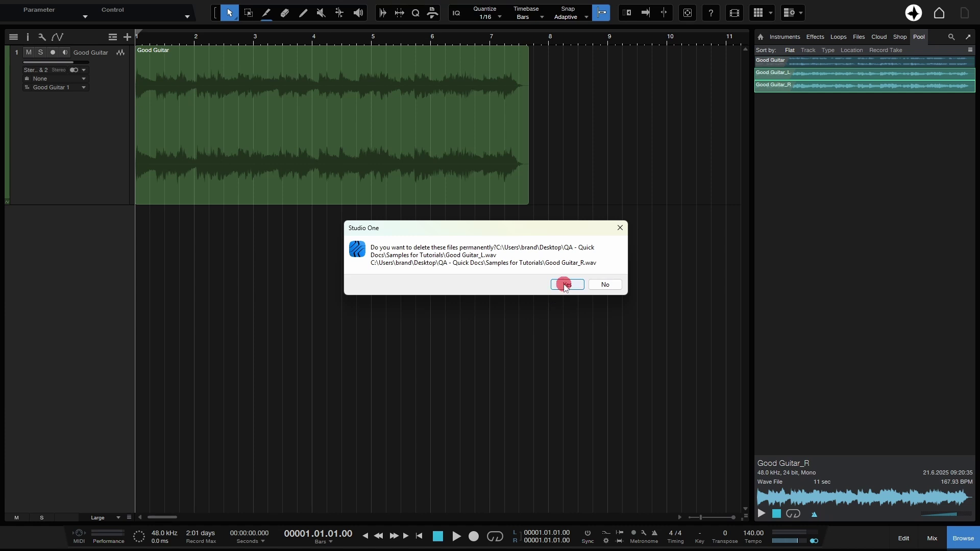
# Step: Hide the browser and add Good Guitar.wav as a source file in the audio batch converter from the start page
pyautogui.click(761, 36)
pyautogui.click(970, 545)
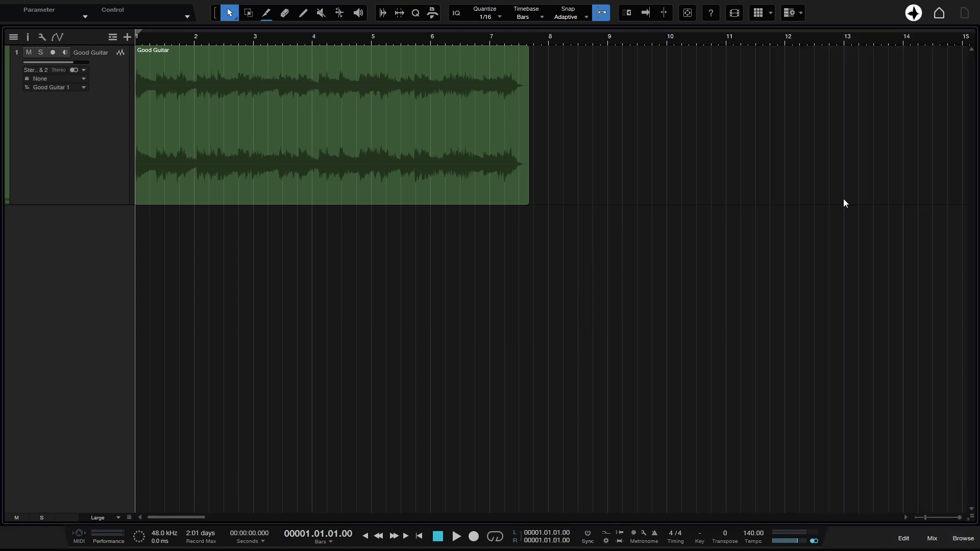
pyautogui.click(941, 13)
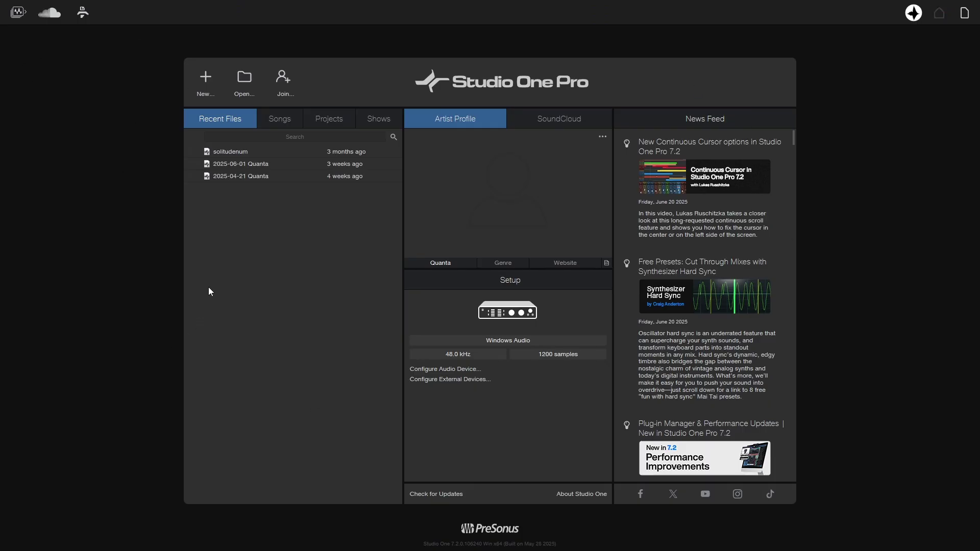
pyautogui.click(14, 13)
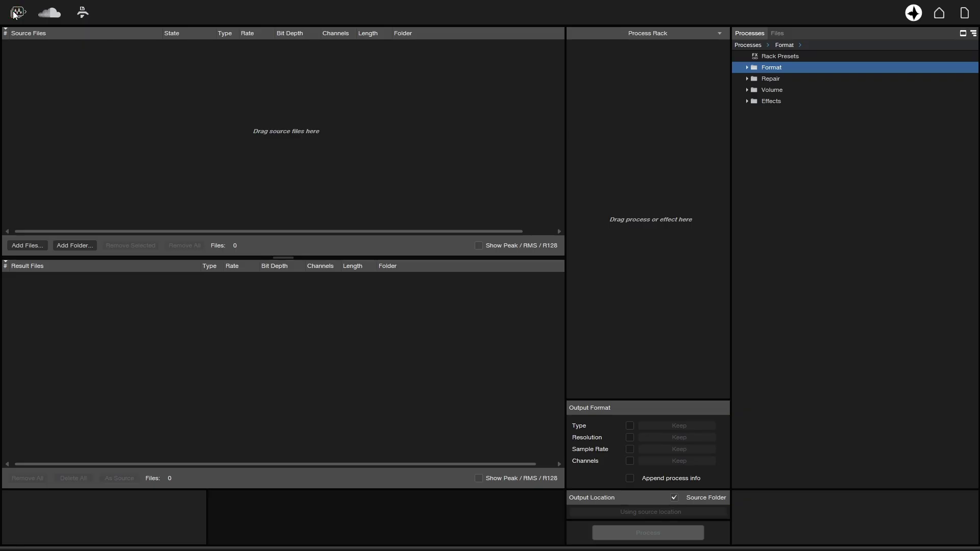
pyautogui.click(23, 246)
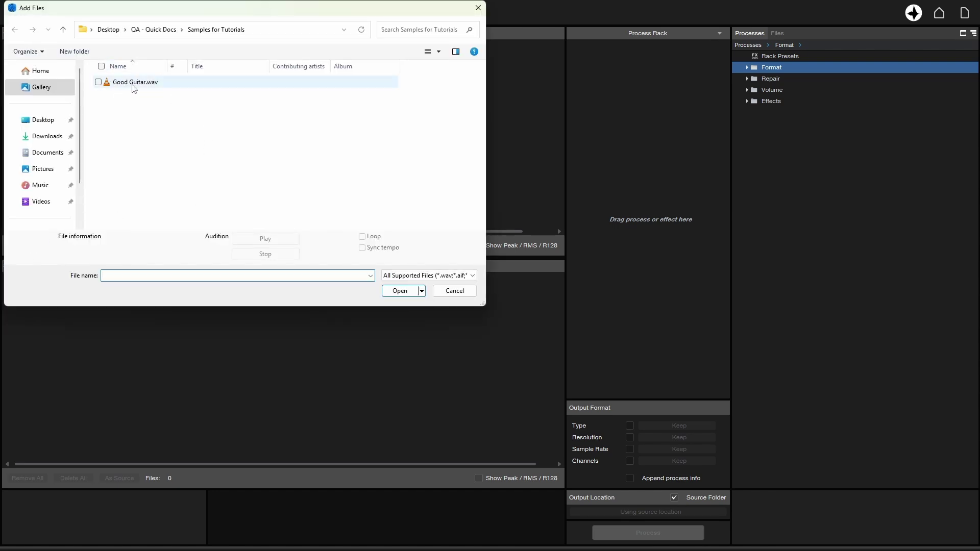
pyautogui.click(129, 84)
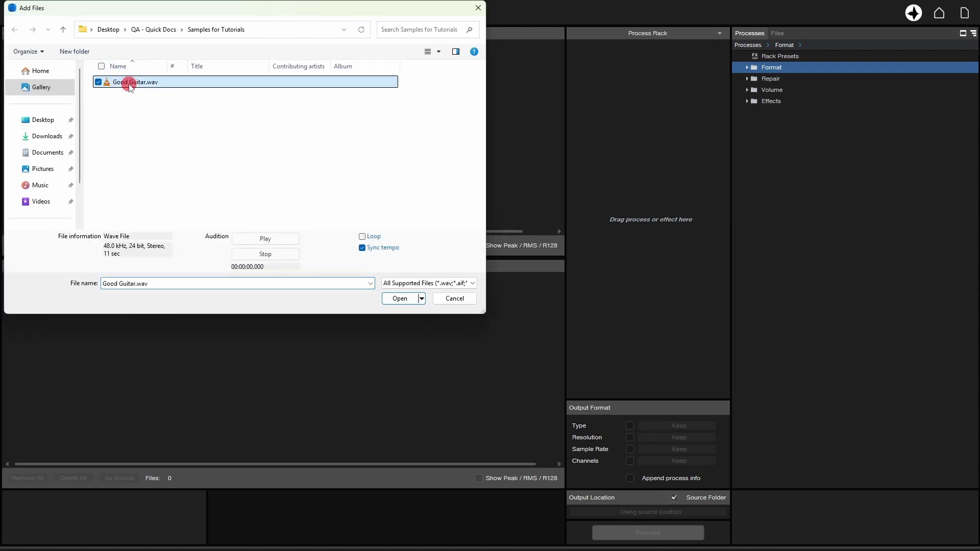
pyautogui.click(406, 302)
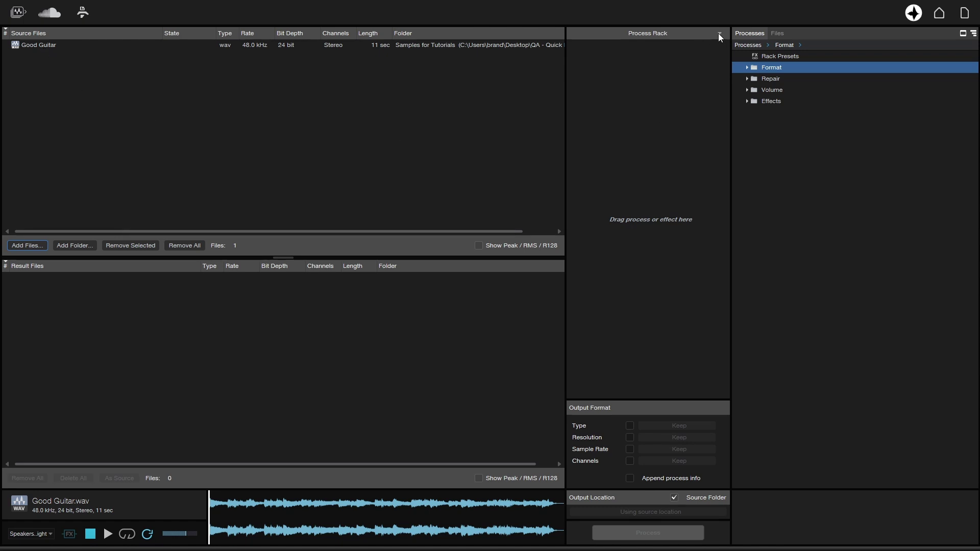
# Step: Run the Split Multichannel Files process on Good Guitar and review the left and right mono result files
pyautogui.click(747, 67)
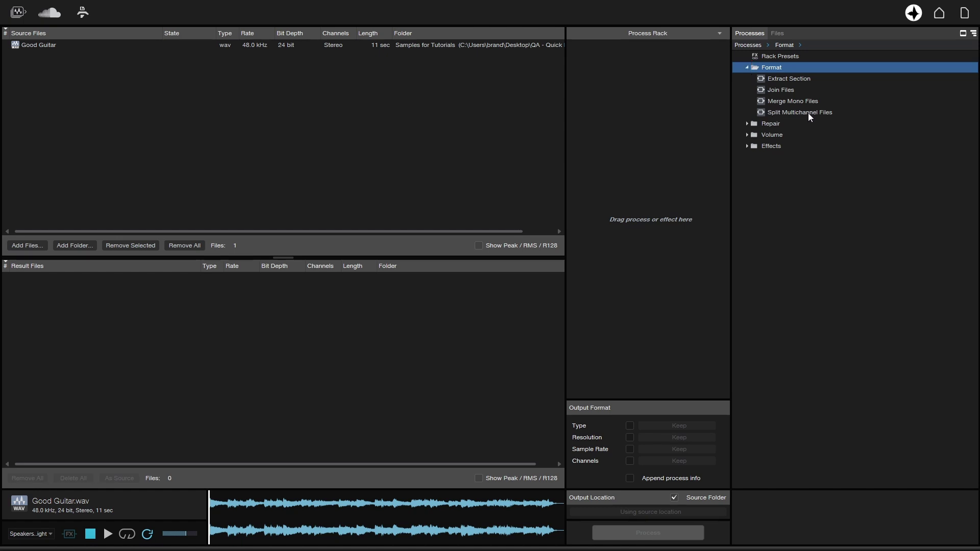
pyautogui.moveTo(808, 112); pyautogui.dragTo(638, 69)
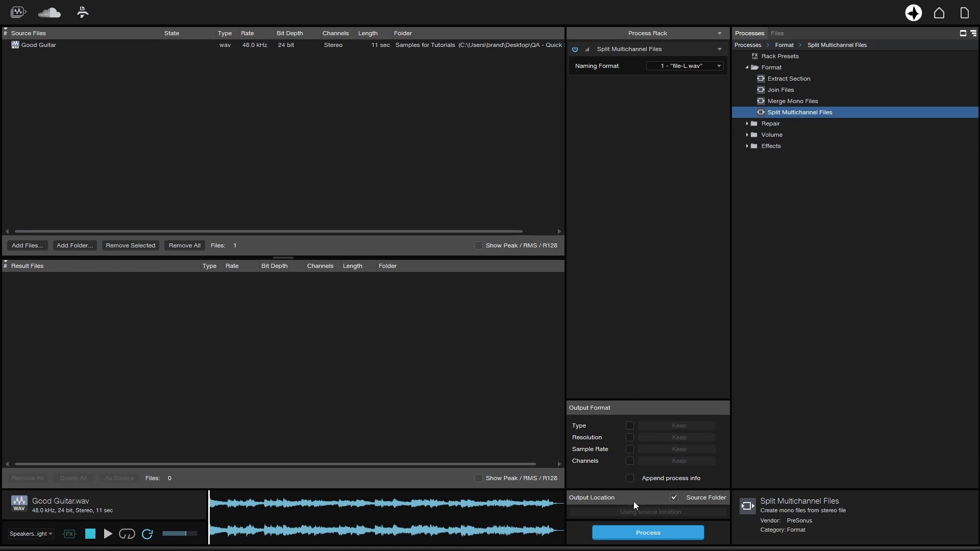
pyautogui.click(649, 534)
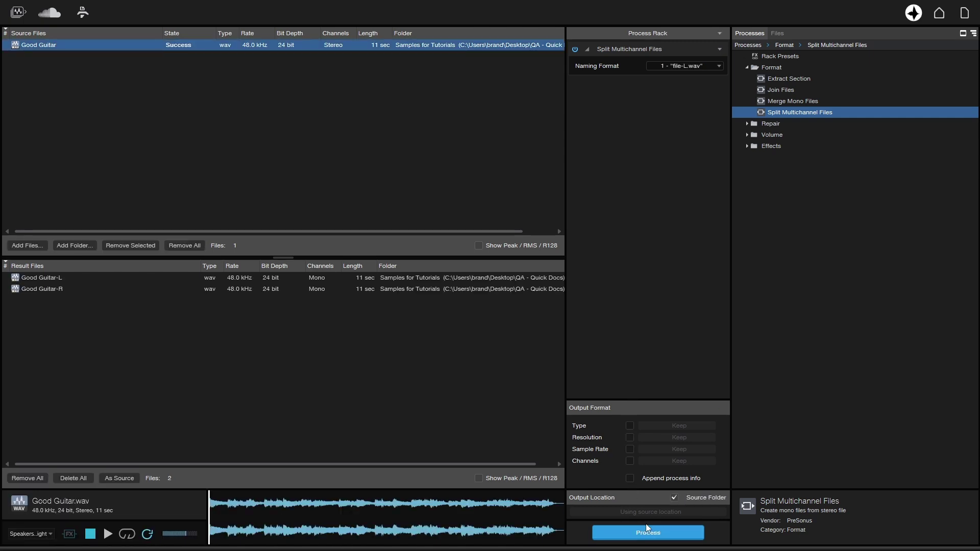
pyautogui.click(44, 279)
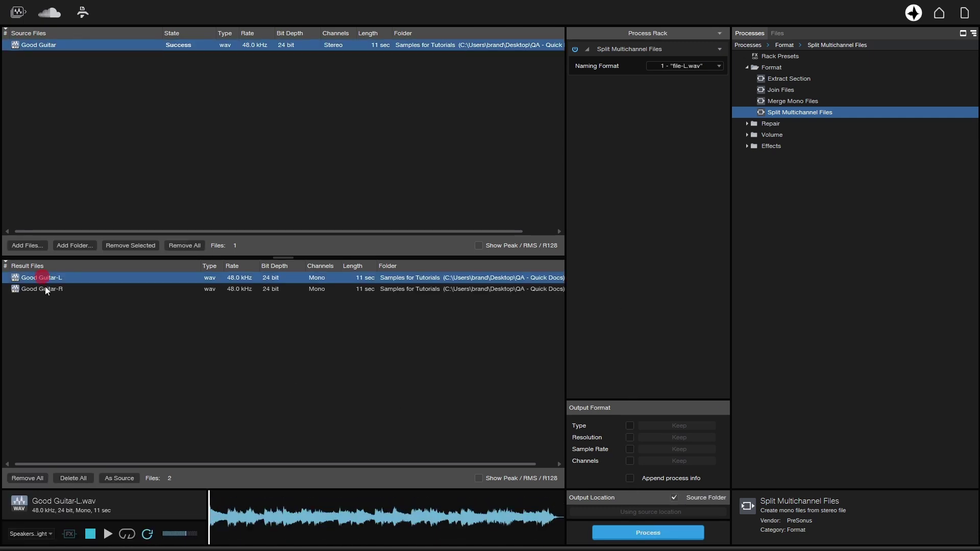
pyautogui.click(44, 289)
pyautogui.click(44, 279)
pyautogui.click(42, 291)
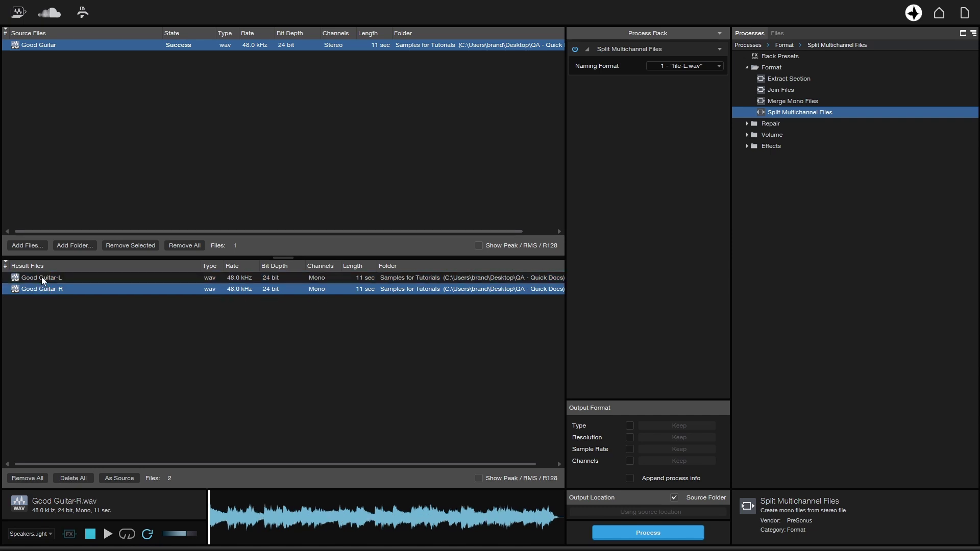
pyautogui.click(41, 277)
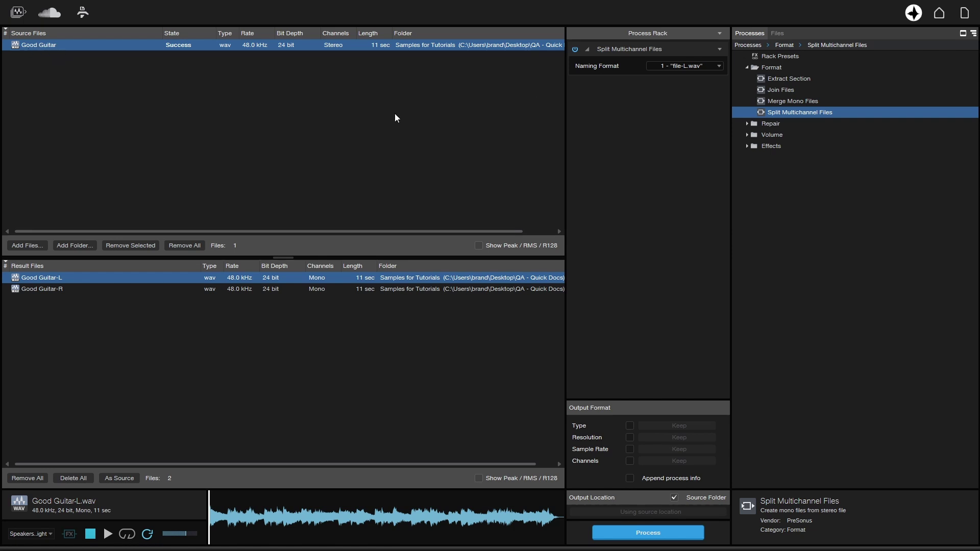
# Step: Return to the song and place Good Guitar-L.wav and Good Guitar-R.wav on separate new tracks at bar 1, below the stereo track
pyautogui.click(964, 13)
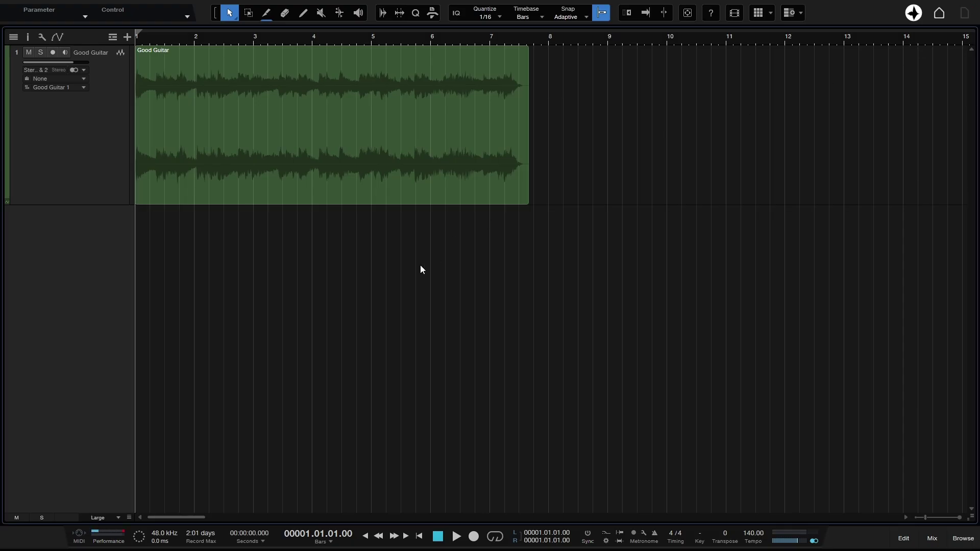
pyautogui.click(964, 539)
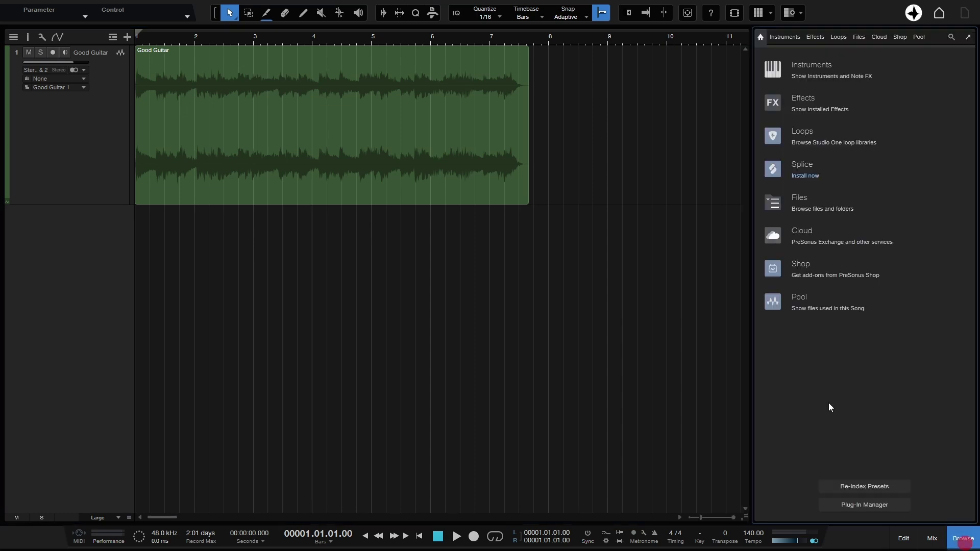
pyautogui.click(862, 37)
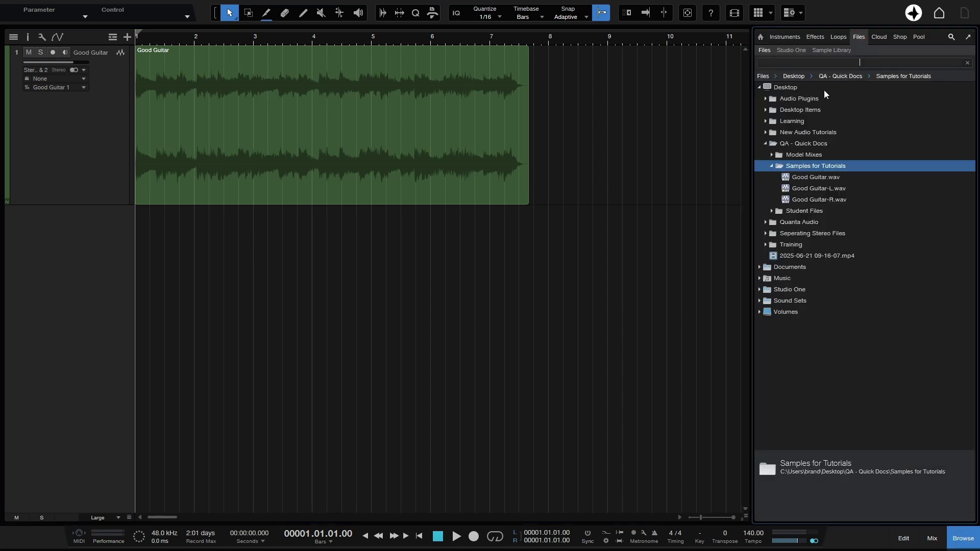
pyautogui.click(817, 189)
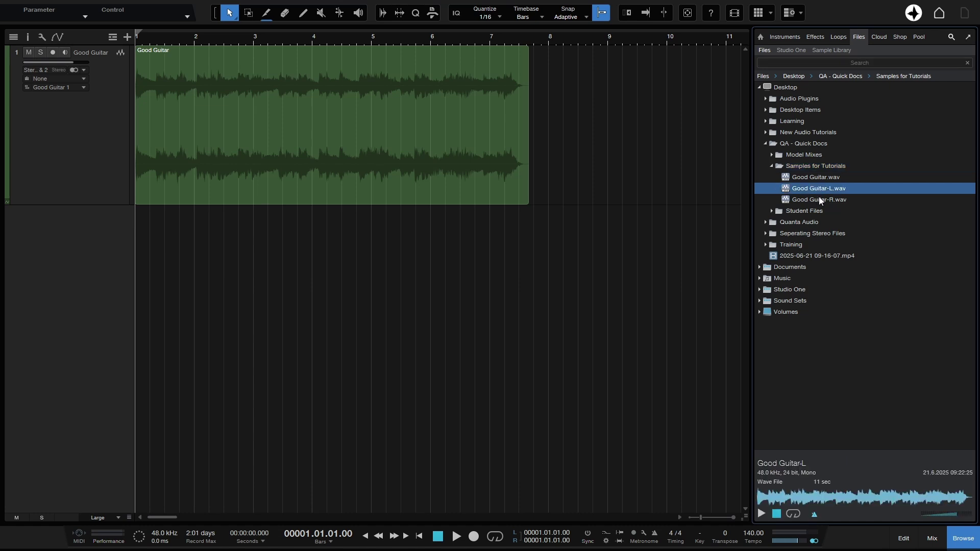
pyautogui.keyDown('shift'); pyautogui.click(819, 200); pyautogui.keyUp('shift')
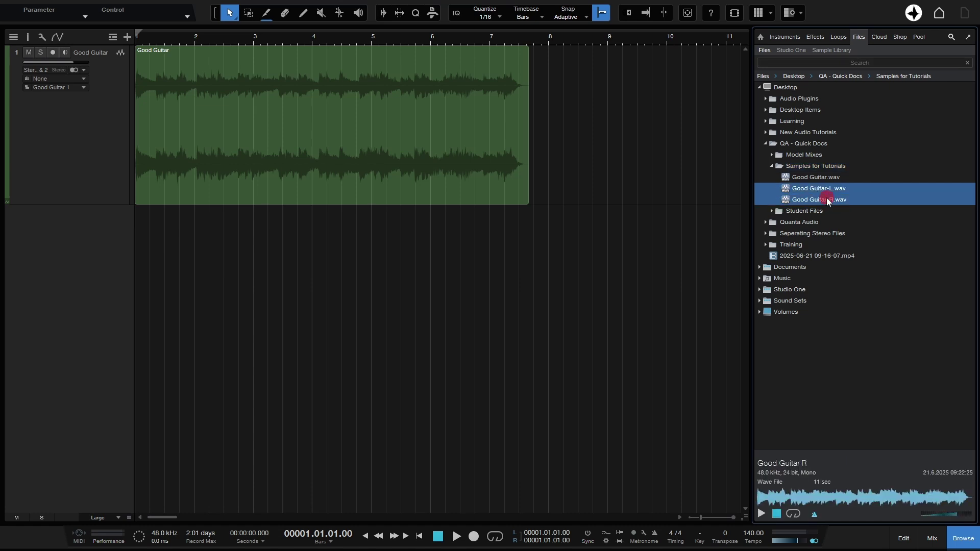
pyautogui.moveTo(826, 198); pyautogui.dragTo(142, 268)
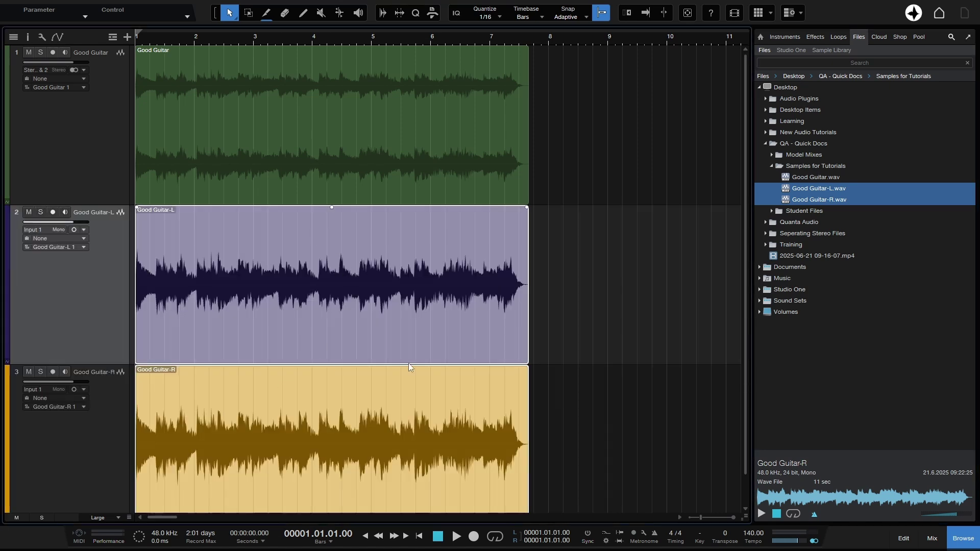
pyautogui.click(609, 276)
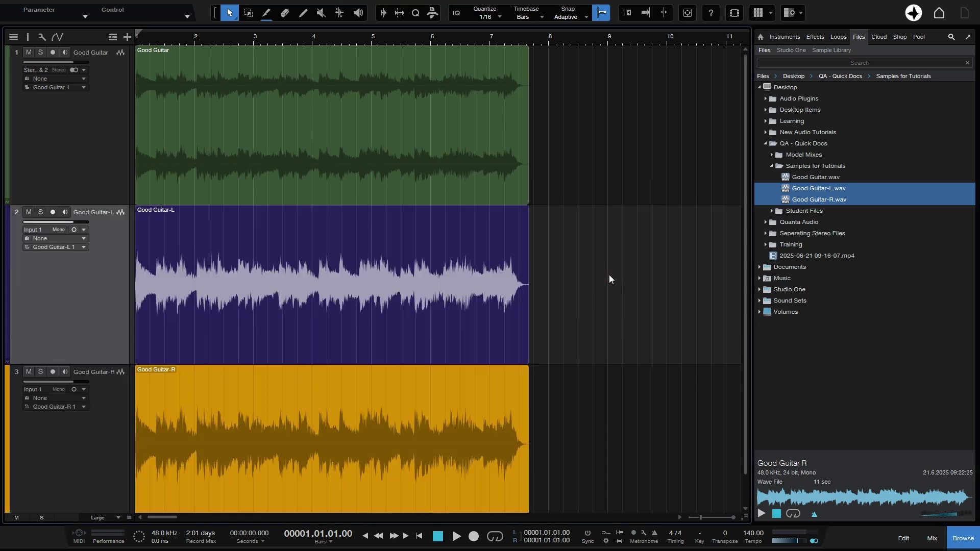